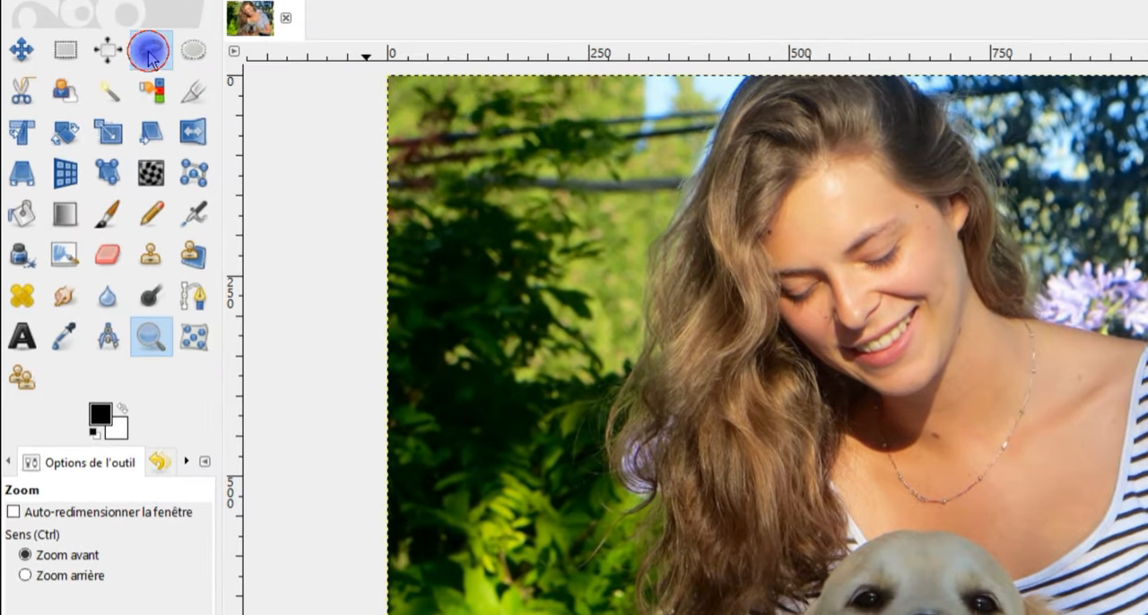
- Draw a closed freehand selection loosely around the dog and the woman's forearms, extending past the image's lower edge
{"action": "left_click", "coordinate": [151, 52]}
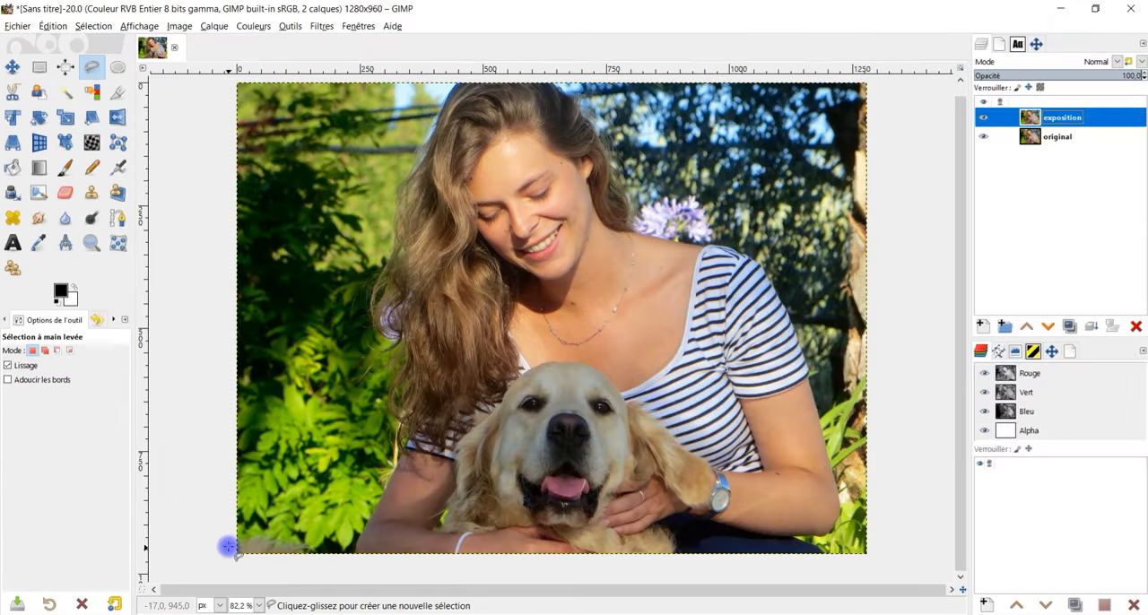
{"action": "mouse_move", "coordinate": [229, 545]}
{"action": "left_mouse_down"}
{"action": "mouse_move", "coordinate": [341, 544]}
{"action": "mouse_move", "coordinate": [259, 535]}
{"action": "mouse_move", "coordinate": [350, 398]}
{"action": "mouse_move", "coordinate": [389, 267]}
{"action": "mouse_move", "coordinate": [427, 236]}
{"action": "mouse_move", "coordinate": [493, 214]}
{"action": "mouse_move", "coordinate": [561, 215]}
{"action": "mouse_move", "coordinate": [665, 229]}
{"action": "mouse_move", "coordinate": [741, 256]}
{"action": "mouse_move", "coordinate": [863, 336]}
{"action": "mouse_move", "coordinate": [995, 396]}
{"action": "mouse_move", "coordinate": [1123, 592]}
{"action": "mouse_move", "coordinate": [8, 592]}
{"action": "mouse_move", "coordinate": [59, 544]}
{"action": "left_mouse_up"}
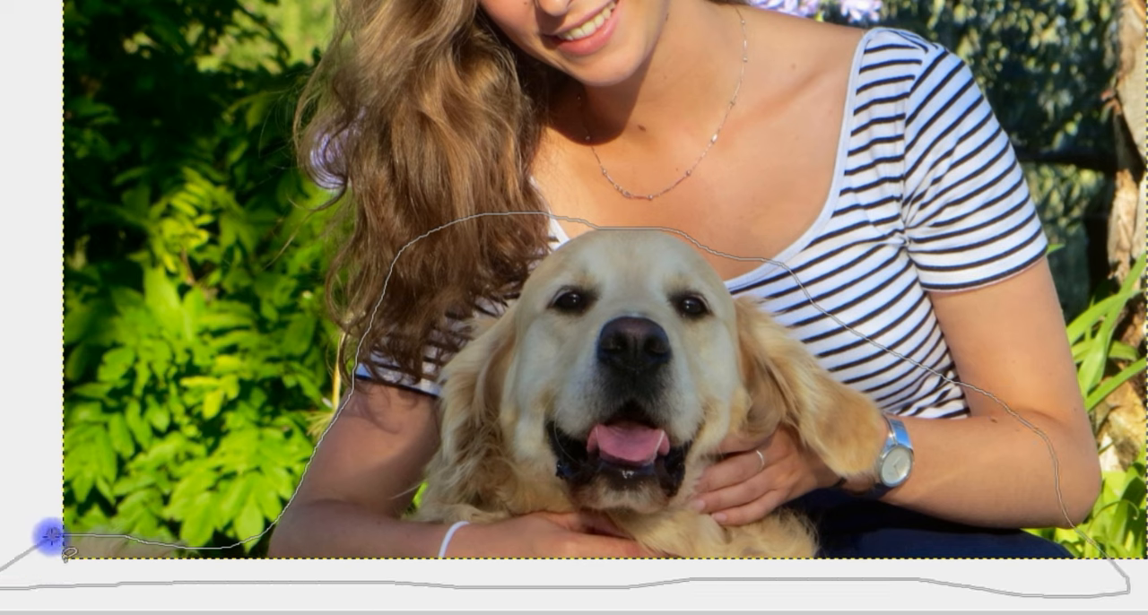
{"action": "left_click", "coordinate": [51, 537]}
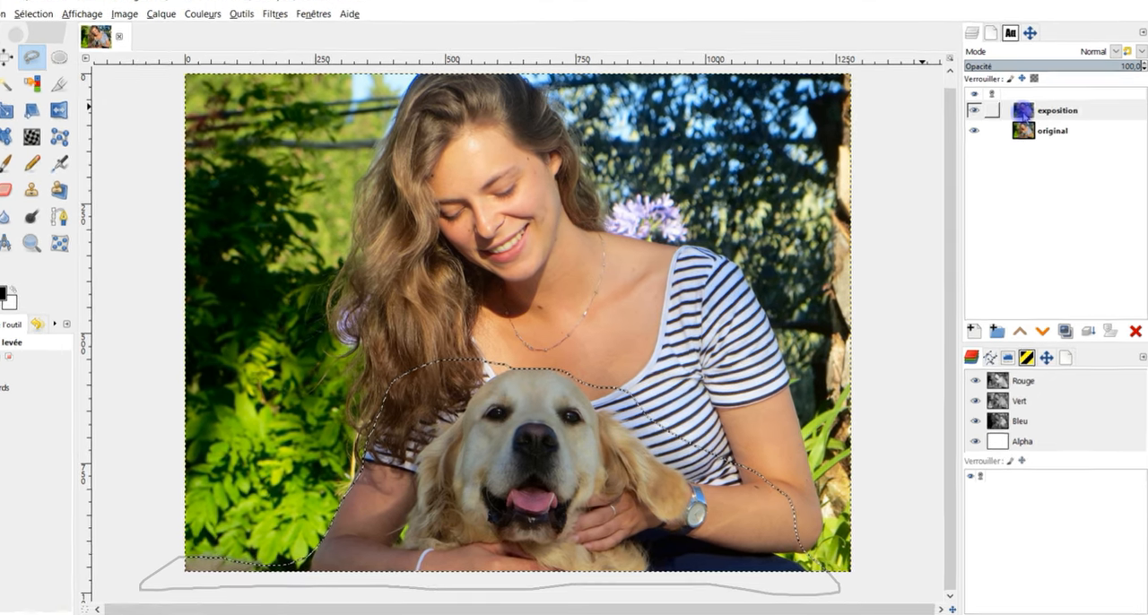
- Add a layer mask initialized from the selection to the "exposition" layer, and clear the selection
{"action": "right_click", "coordinate": [1029, 118]}
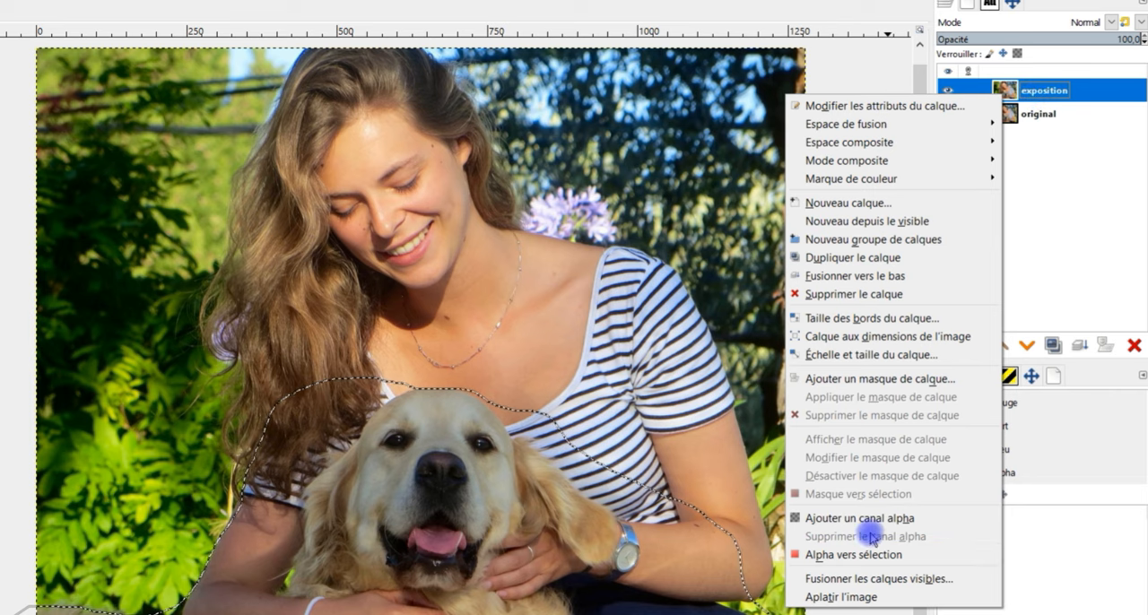
{"action": "left_click", "coordinate": [881, 381]}
{"action": "left_click", "coordinate": [799, 405]}
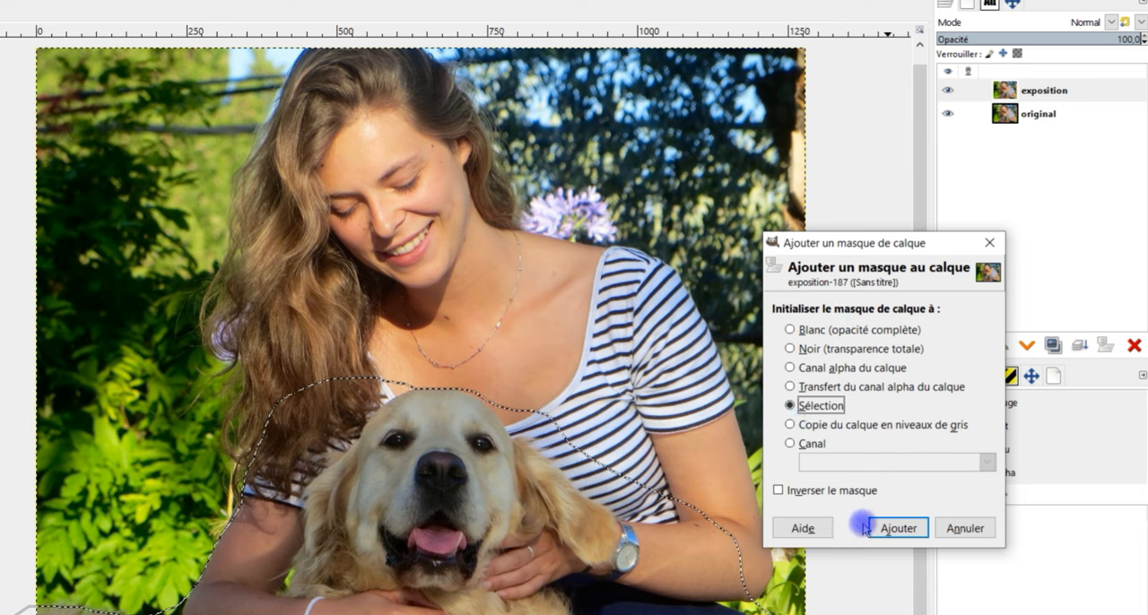
{"action": "left_click", "coordinate": [898, 528]}
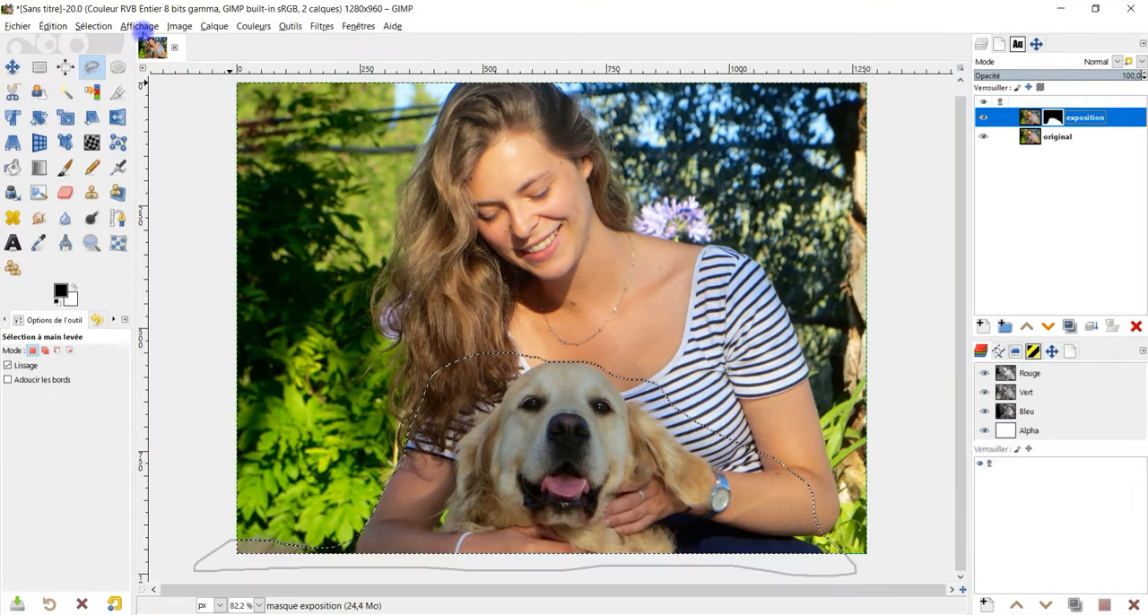
{"action": "left_click", "coordinate": [94, 26]}
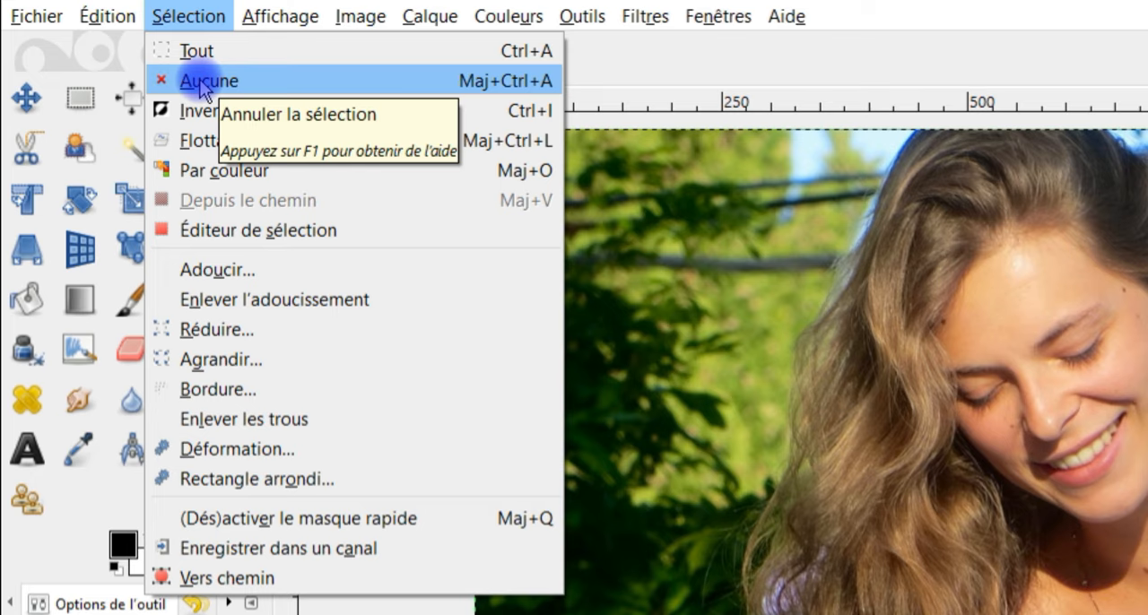
{"action": "left_click", "coordinate": [199, 80]}
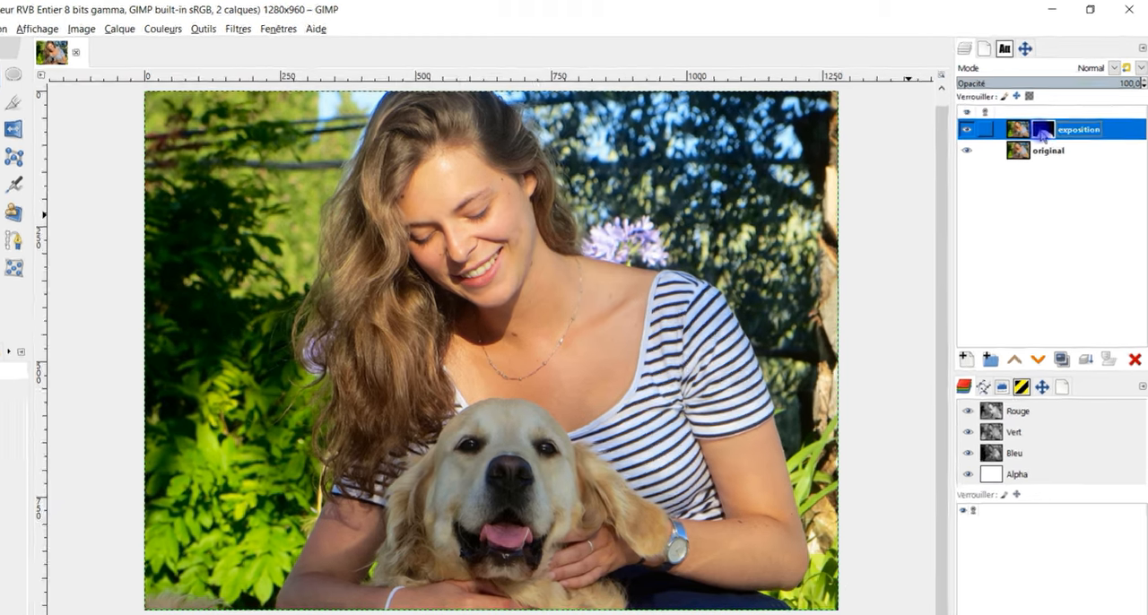
- Start an Exposure adjustment on the "exposition" layer's image rather than its mask, and set Exposure to 1,092
{"action": "left_click", "coordinate": [1055, 113]}
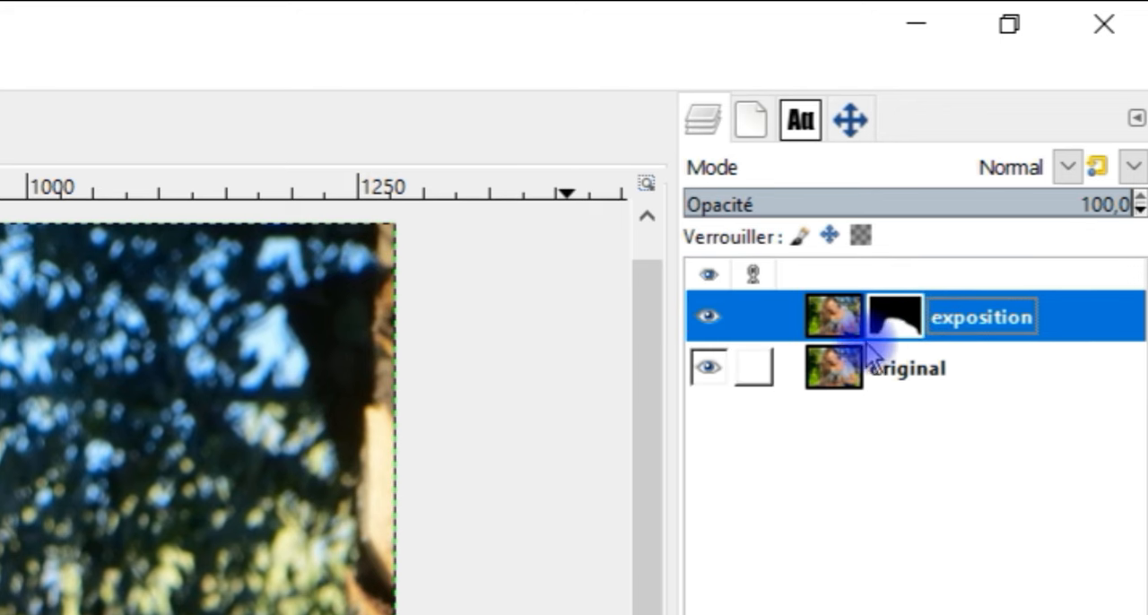
{"action": "left_click", "coordinate": [841, 332]}
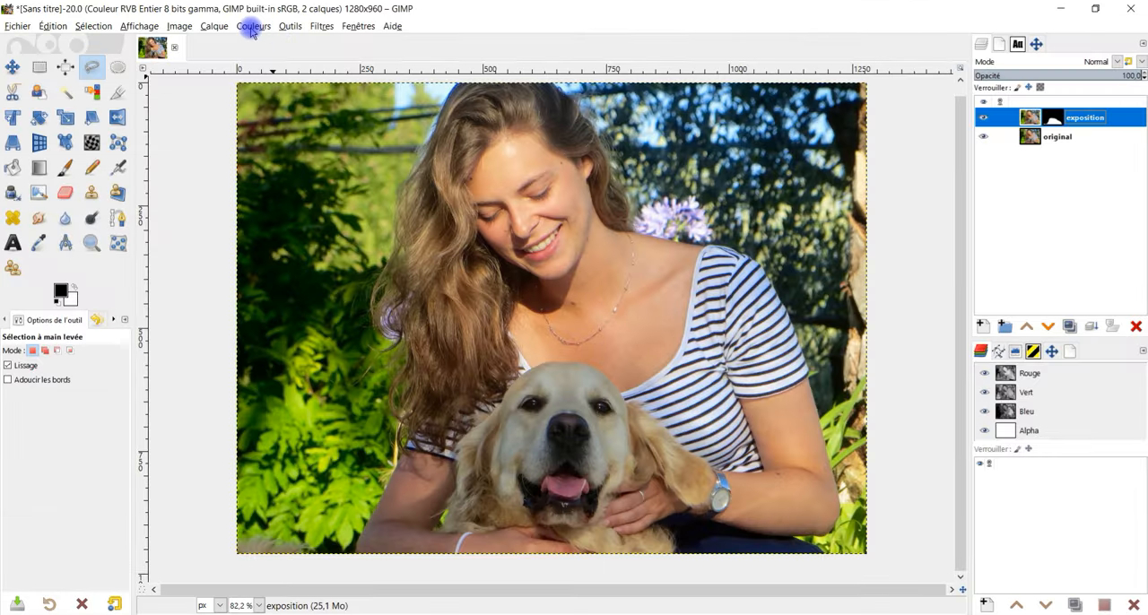
{"action": "left_click", "coordinate": [252, 29]}
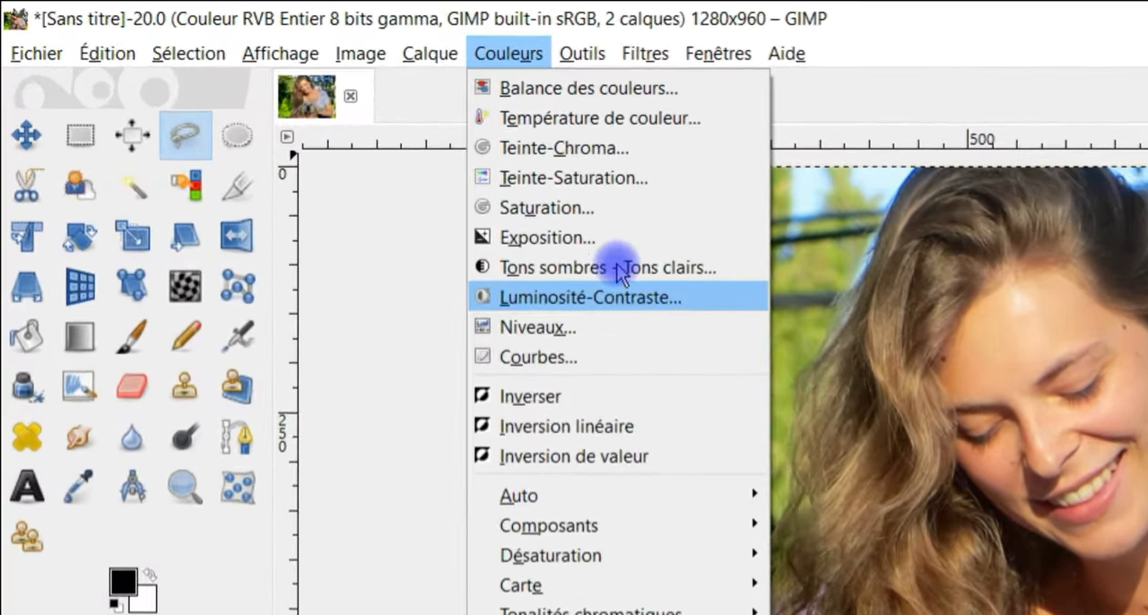
{"action": "left_click", "coordinate": [547, 238]}
{"action": "left_click_drag", "start_coordinate": [190, 158], "coordinate": [210, 159]}
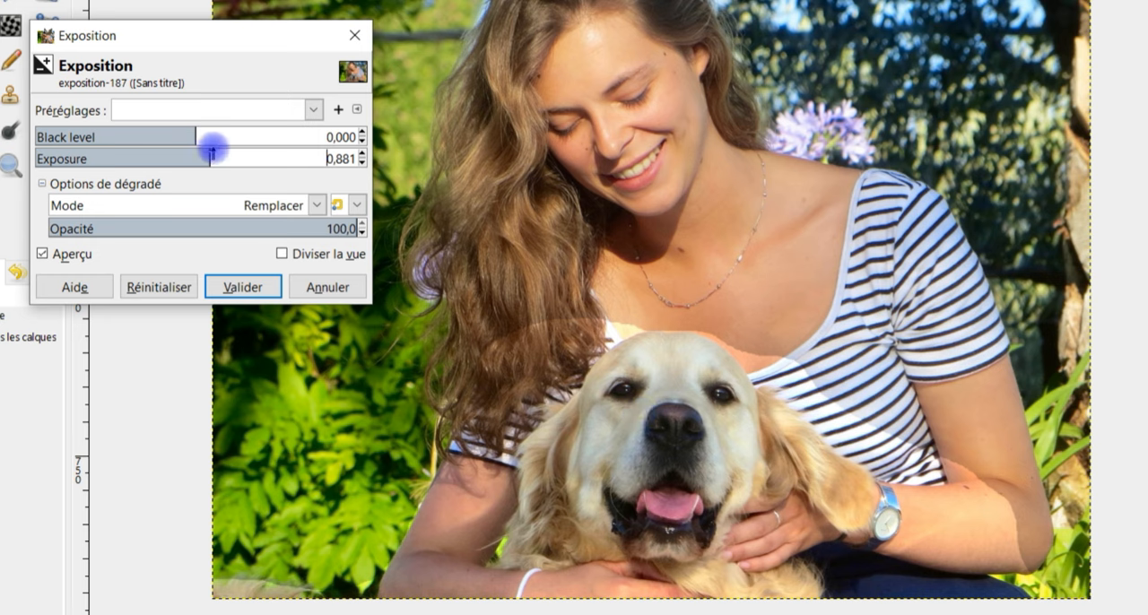
{"action": "left_click_drag", "start_coordinate": [211, 156], "coordinate": [217, 157]}
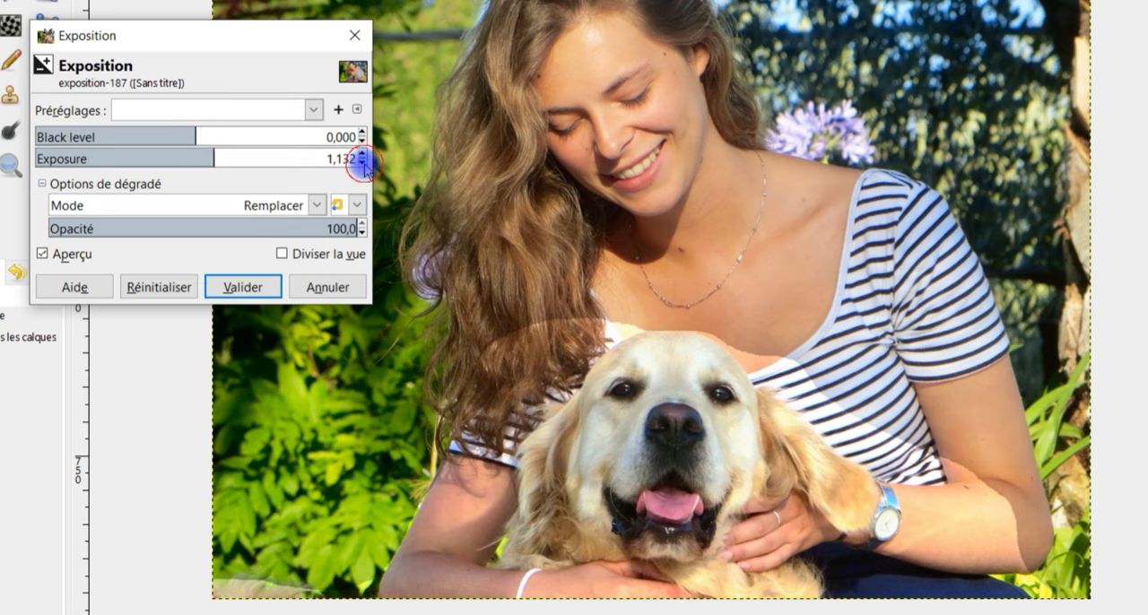
{"action": "left_click", "coordinate": [363, 163]}
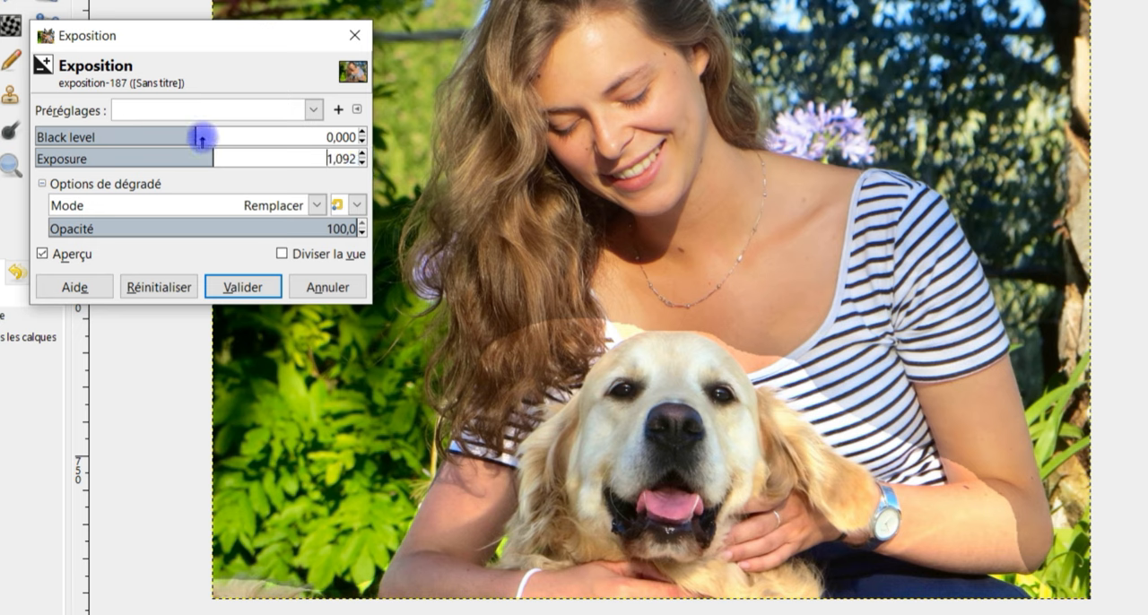
- Set the Exposure adjustment's Black level to 0,007 and apply it
{"action": "mouse_move", "coordinate": [191, 132]}
{"action": "left_mouse_down"}
{"action": "mouse_move", "coordinate": [164, 128]}
{"action": "mouse_move", "coordinate": [183, 135]}
{"action": "left_mouse_up"}
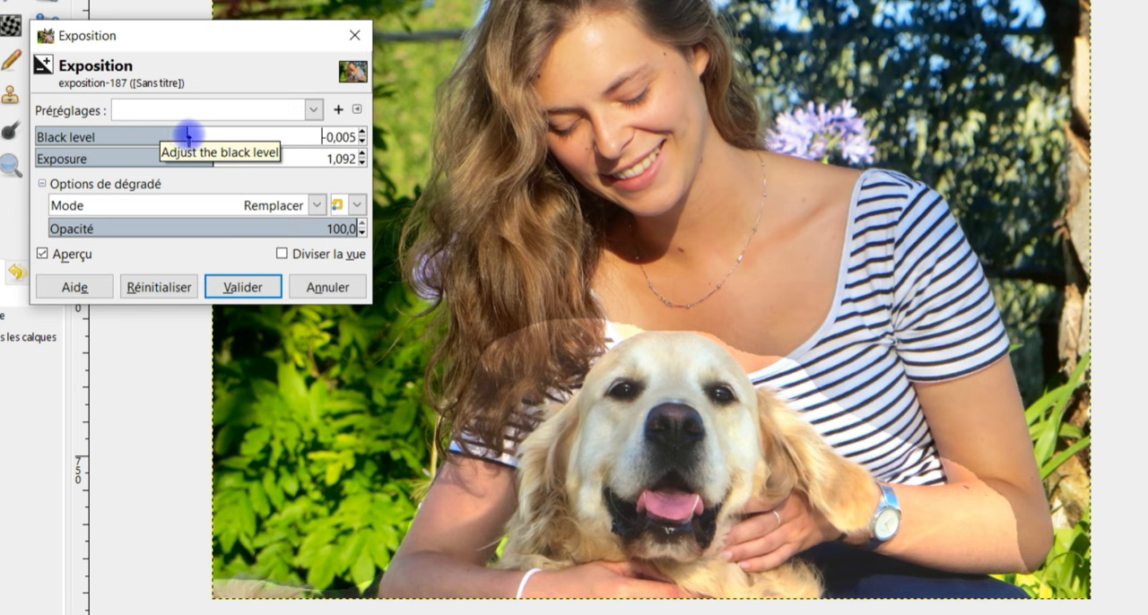
{"action": "left_click_drag", "start_coordinate": [191, 134], "coordinate": [205, 135]}
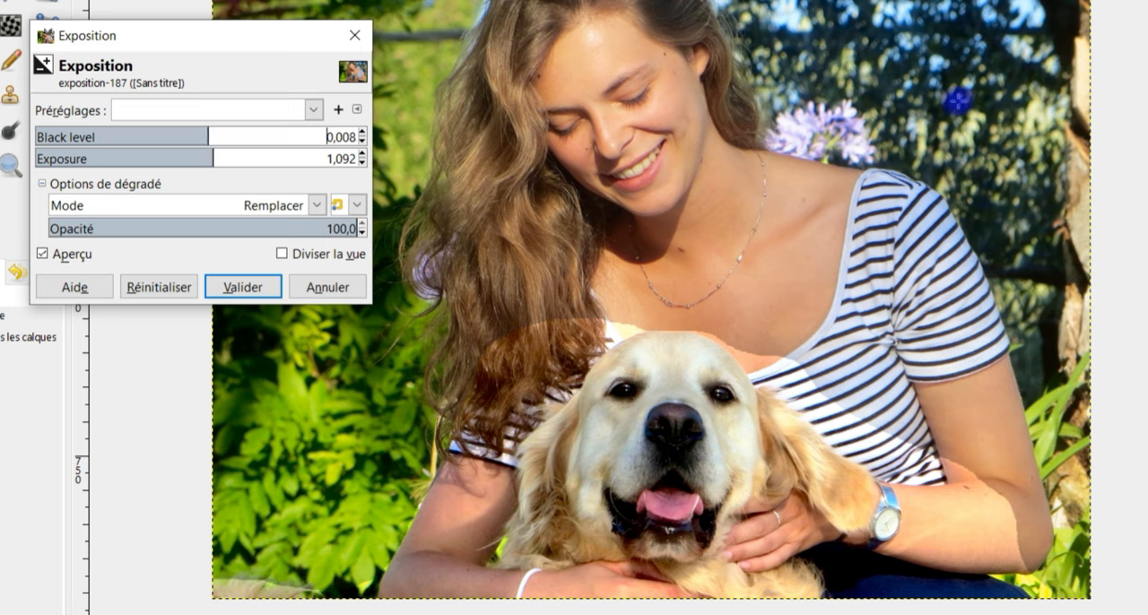
{"action": "left_click_drag", "start_coordinate": [220, 39], "coordinate": [259, 86]}
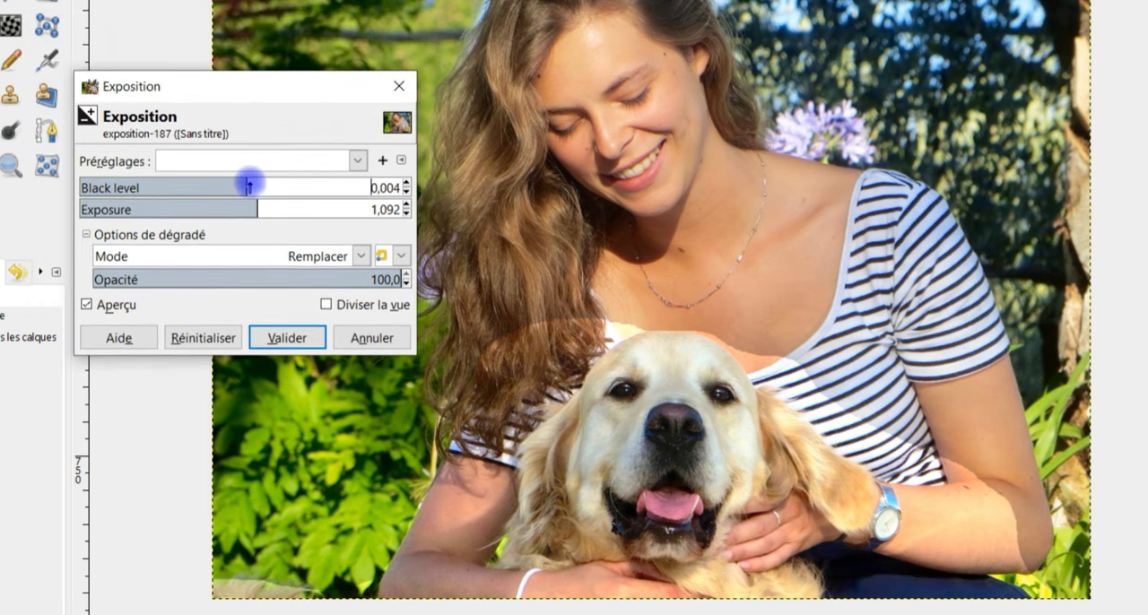
{"action": "mouse_move", "coordinate": [254, 184]}
{"action": "left_mouse_down"}
{"action": "mouse_move", "coordinate": [269, 184]}
{"action": "mouse_move", "coordinate": [242, 182]}
{"action": "mouse_move", "coordinate": [251, 182]}
{"action": "left_mouse_up"}
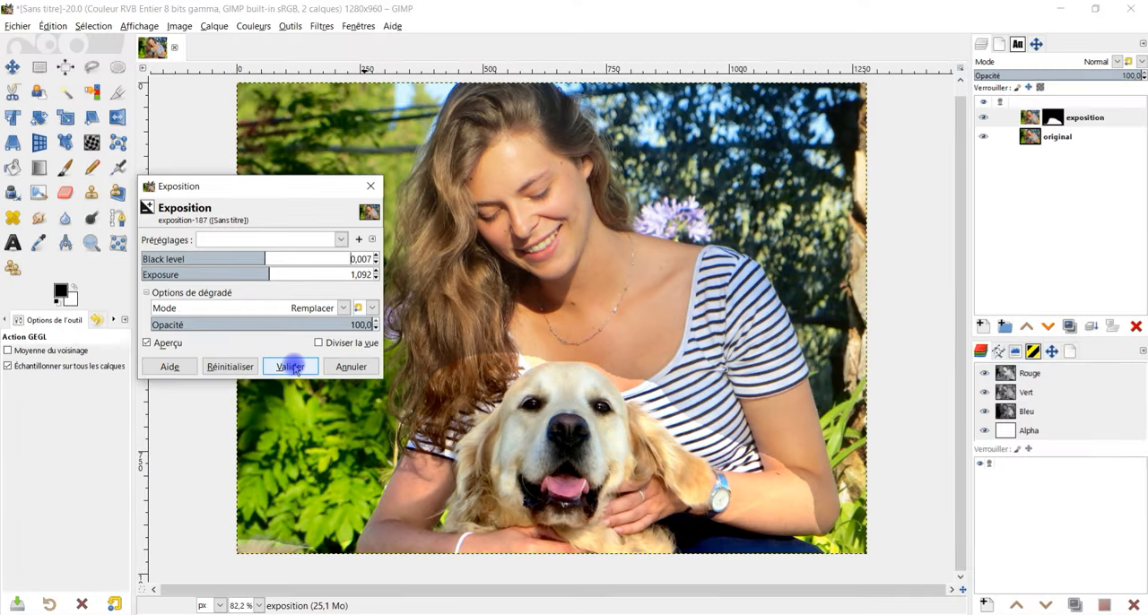
{"action": "left_click", "coordinate": [290, 367]}
- Soften the "exposition" layer's mask with a Gaussian blur of 21,34 in X and Y, and compare the photo with the layer hidden and shown
{"action": "left_click", "coordinate": [1051, 120]}
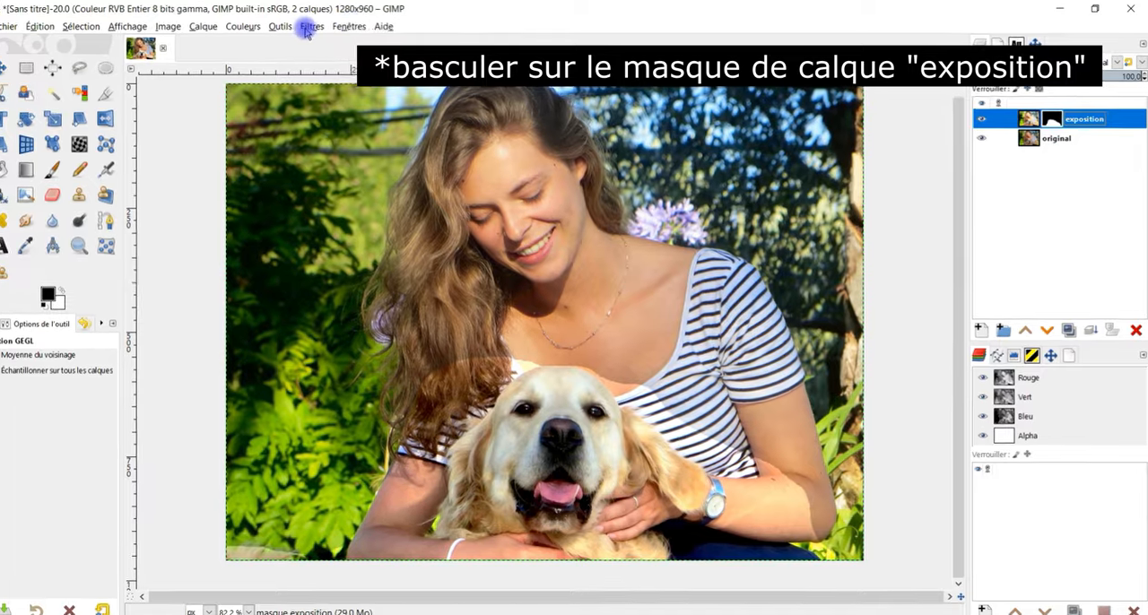
{"action": "left_click", "coordinate": [321, 26]}
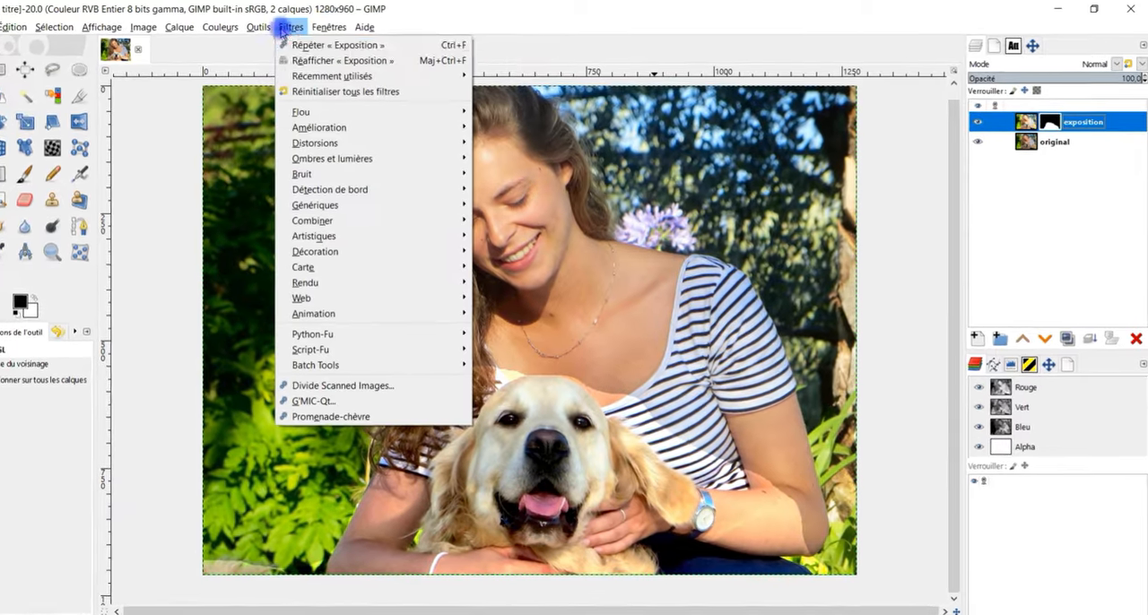
{"action": "mouse_move", "coordinate": [349, 113]}
{"action": "left_click", "coordinate": [482, 135]}
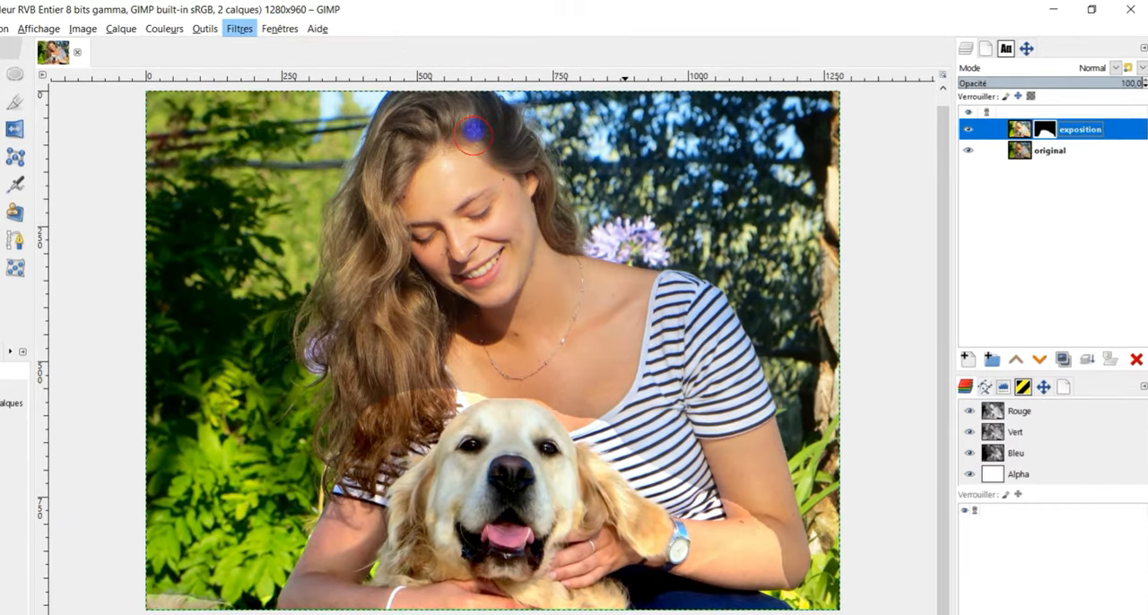
{"action": "left_click_drag", "start_coordinate": [56, 285], "coordinate": [69, 297]}
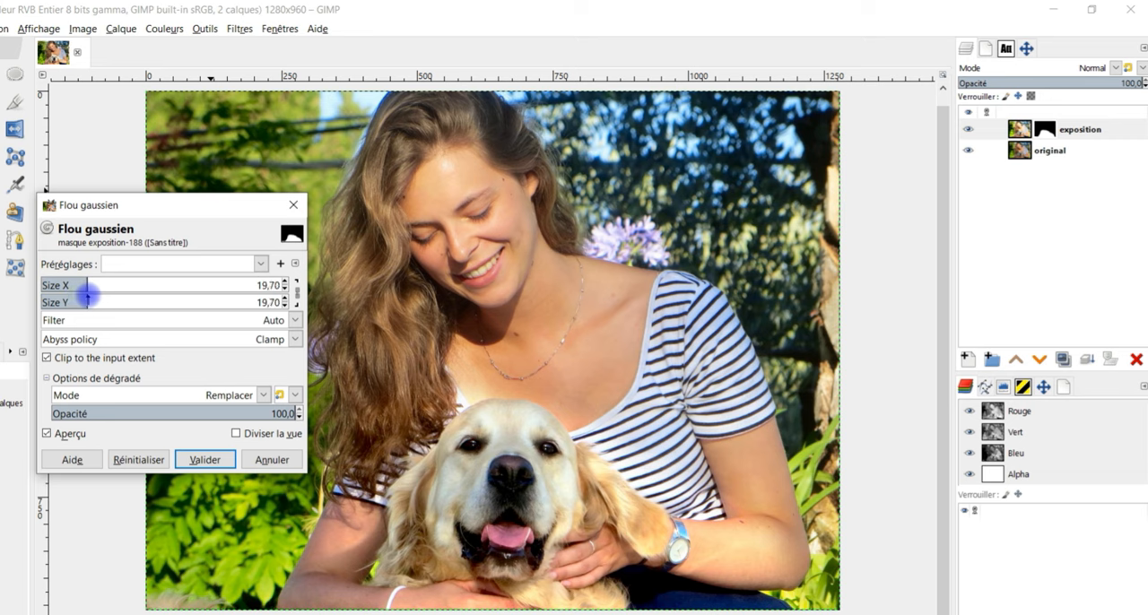
{"action": "mouse_move", "coordinate": [89, 296]}
{"action": "left_mouse_down"}
{"action": "mouse_move", "coordinate": [74, 289]}
{"action": "mouse_move", "coordinate": [89, 292]}
{"action": "left_mouse_up"}
{"action": "left_click", "coordinate": [80, 435]}
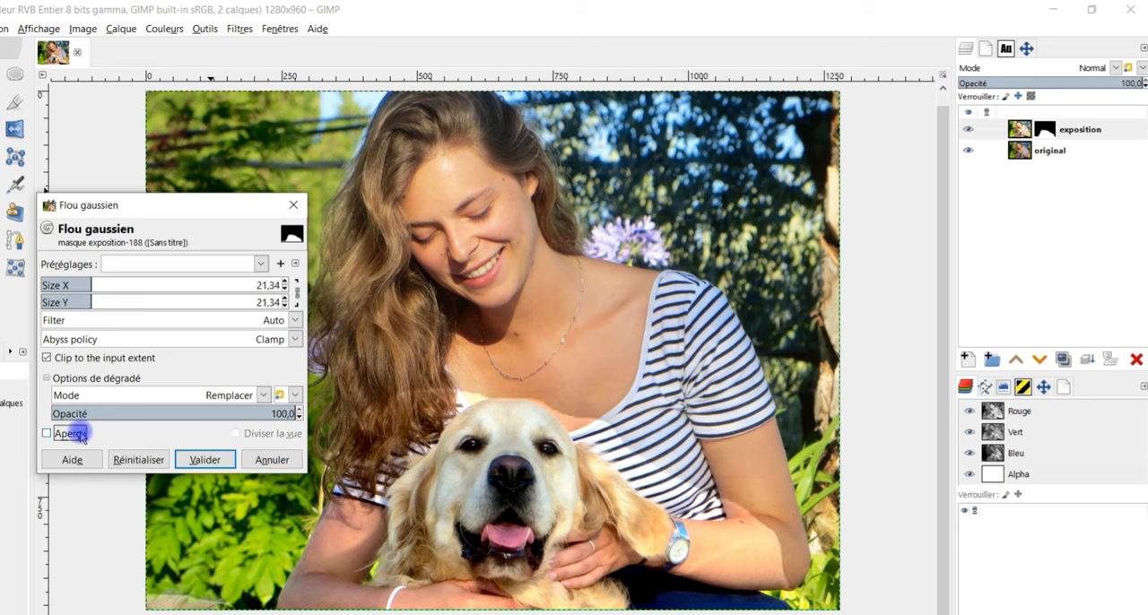
{"action": "left_click", "coordinate": [79, 435]}
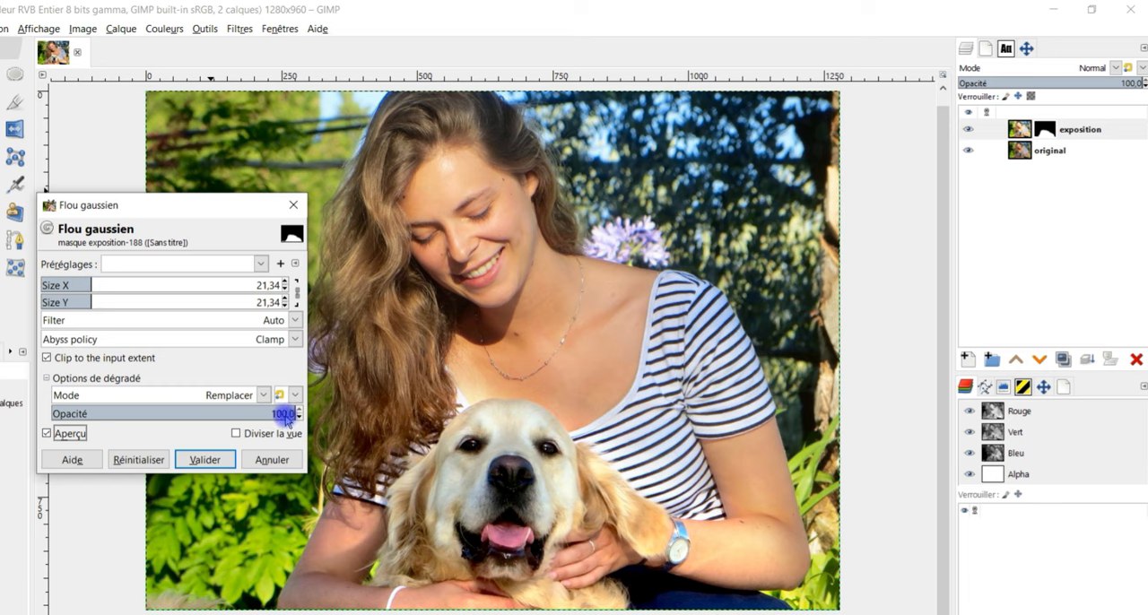
{"action": "left_click", "coordinate": [204, 459]}
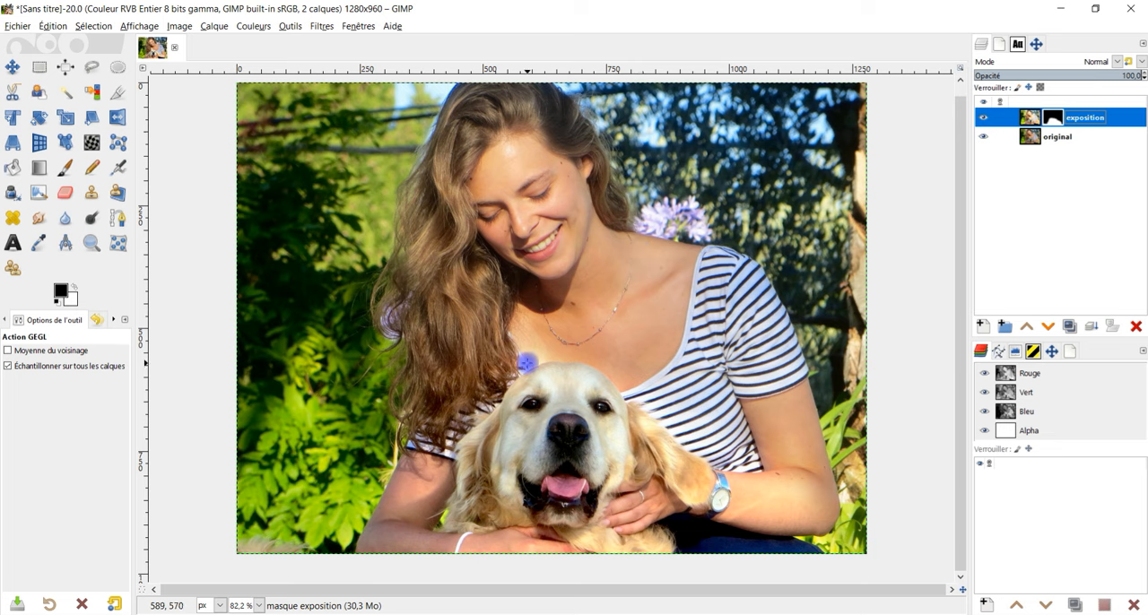
{"action": "left_click", "coordinate": [984, 118]}
{"action": "left_click", "coordinate": [983, 117]}
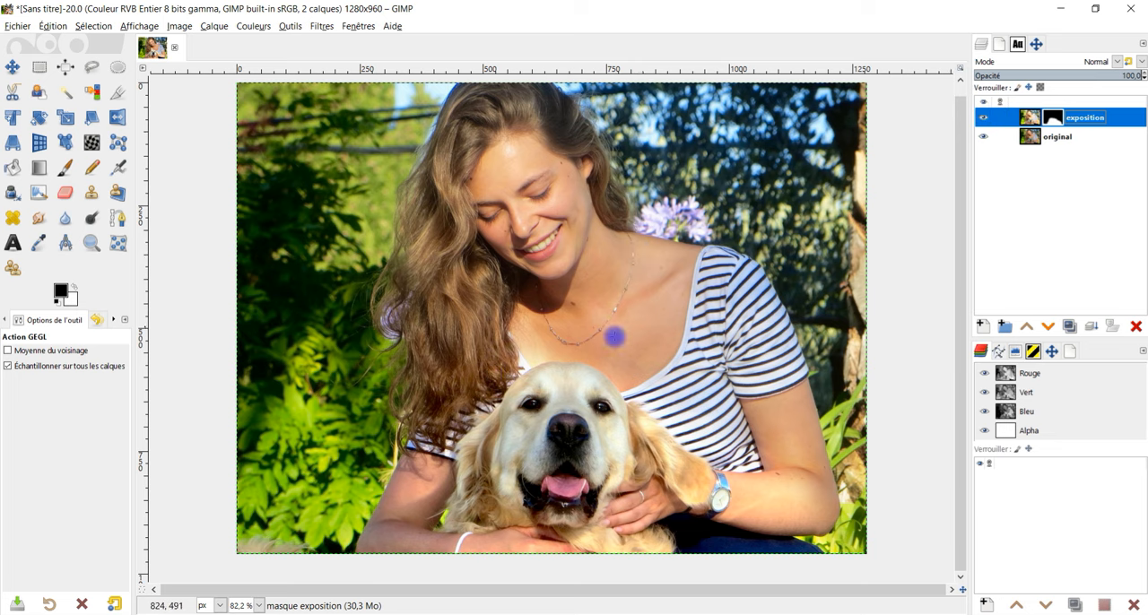
- Paint black on the "exposition" mask over the forearm beside the watch, using the Hardness 025 brush at size 131 and opacity 30,6
{"action": "left_click", "coordinate": [64, 176]}
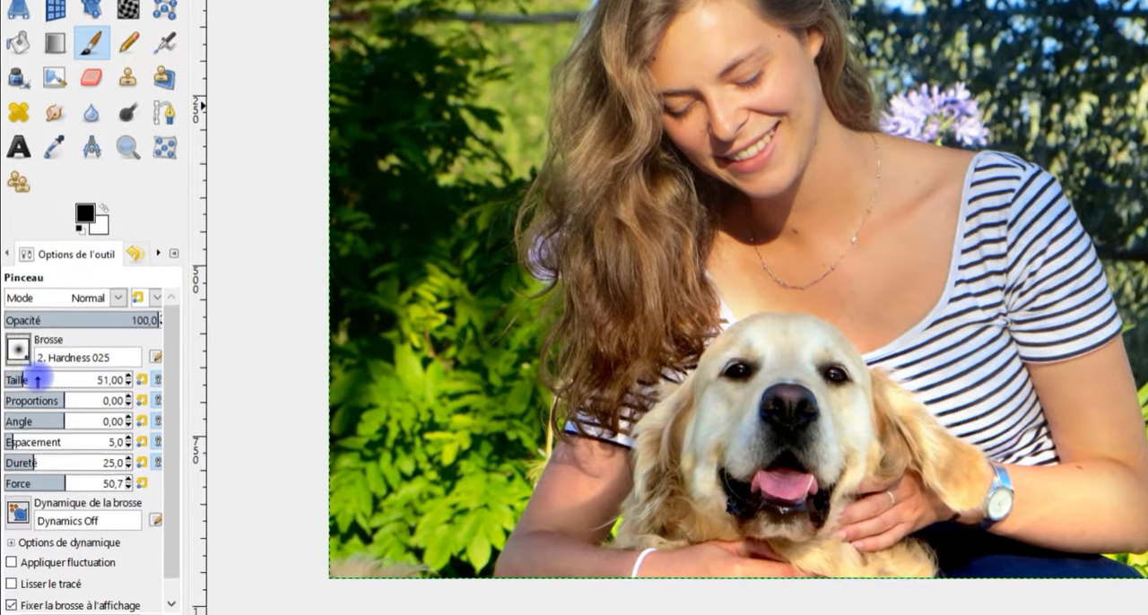
{"action": "left_click", "coordinate": [37, 380]}
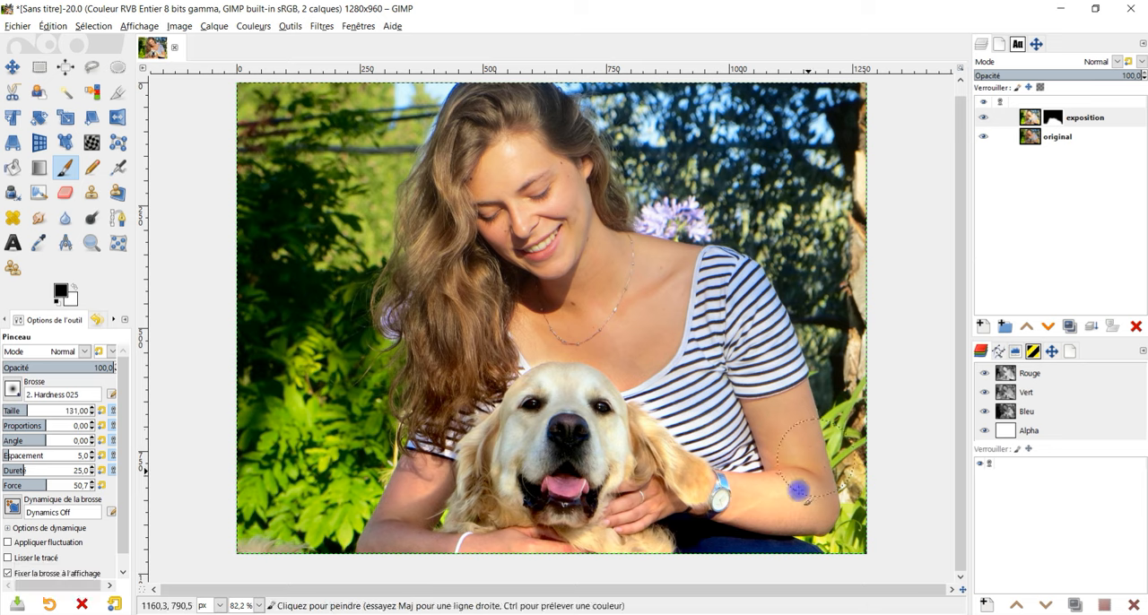
{"action": "scroll", "coordinate": [798, 488], "scroll_direction": "up", "scroll_amount": 2}
{"action": "left_click", "coordinate": [1005, 118]}
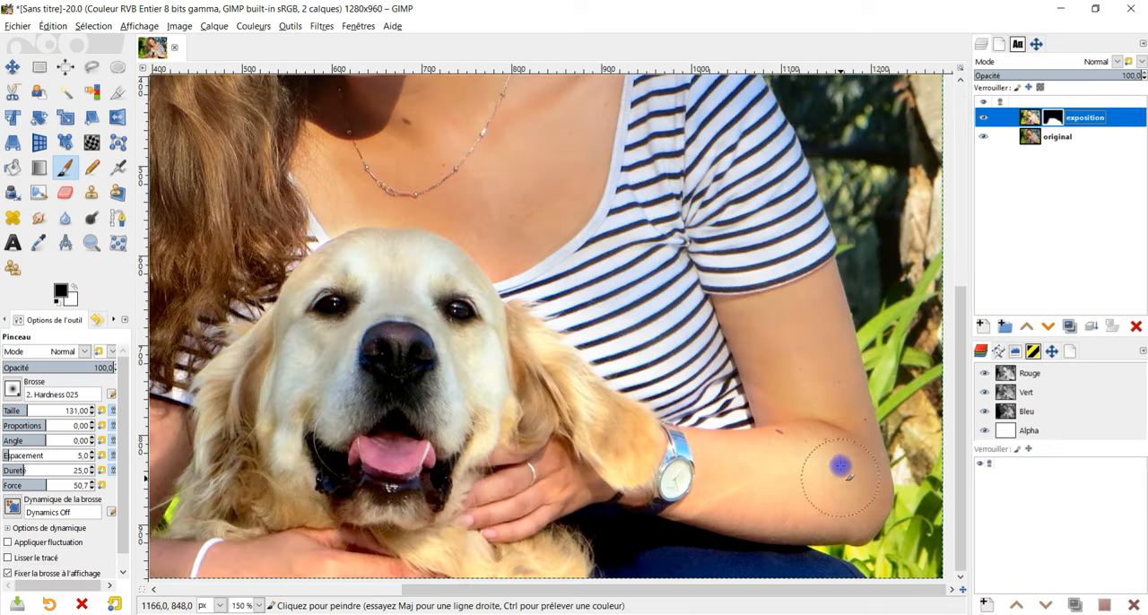
{"action": "left_click", "coordinate": [11, 367]}
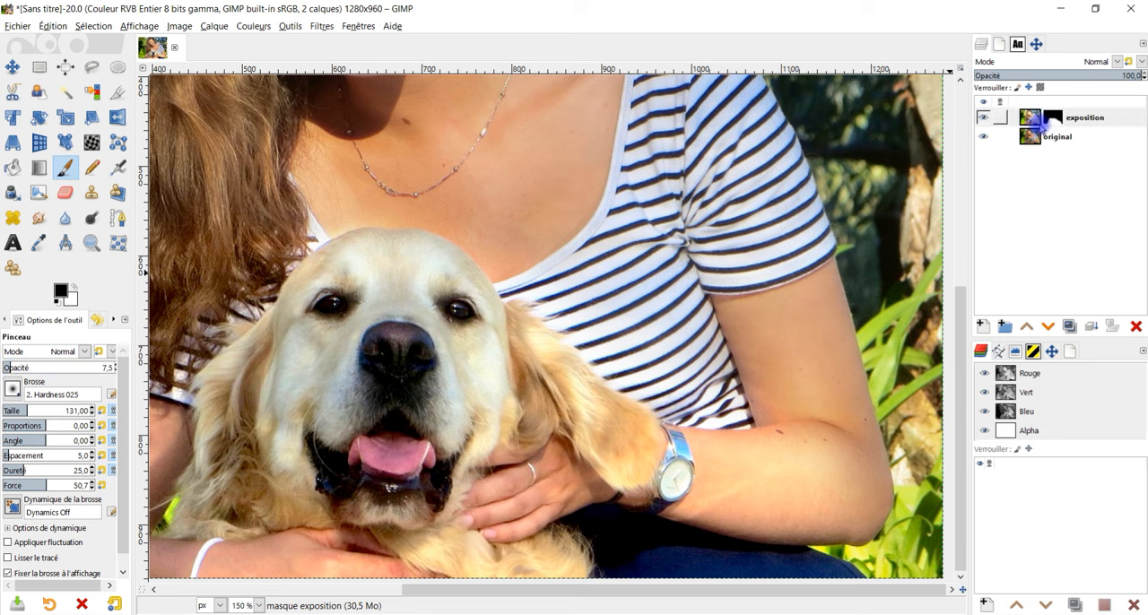
{"action": "left_click", "coordinate": [1051, 119]}
{"action": "left_click_drag", "start_coordinate": [740, 494], "coordinate": [810, 453]}
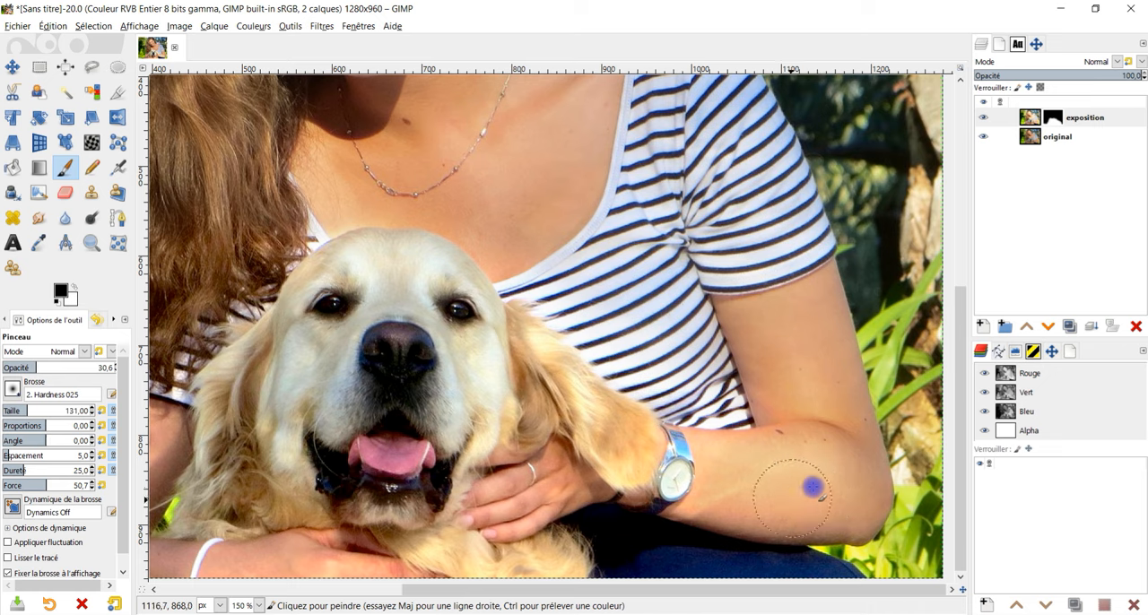
- Compare the photo with the "exposition" layer hidden and shown, up close and in full, and make the layer's image active
{"action": "left_click", "coordinate": [983, 118]}
{"action": "left_click", "coordinate": [987, 123]}
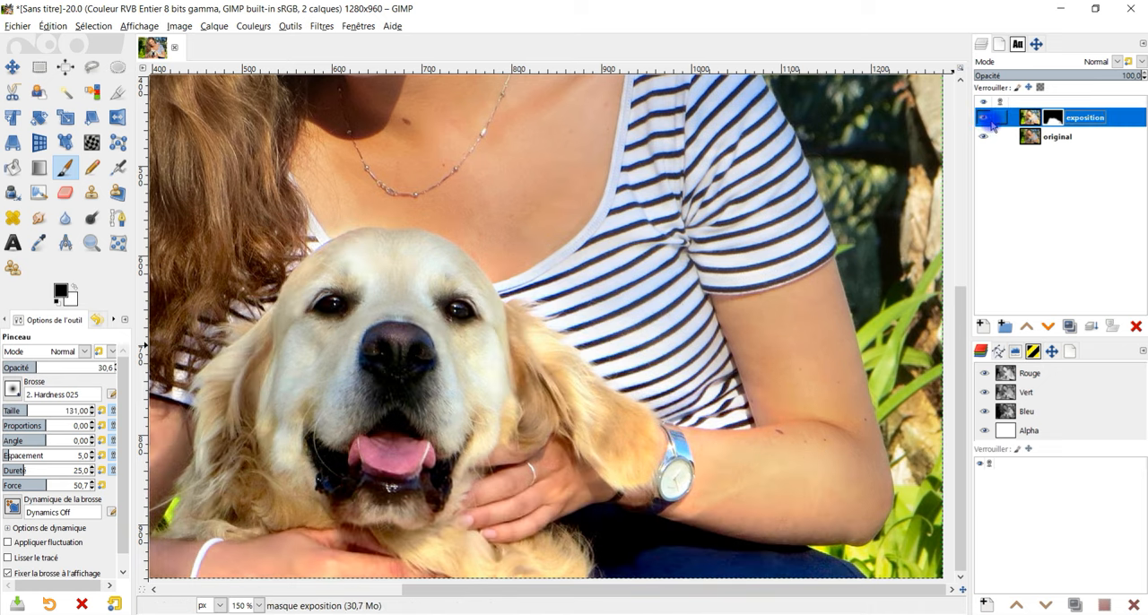
{"action": "scroll", "coordinate": [763, 339], "scroll_direction": "down", "scroll_amount": 3}
{"action": "scroll", "coordinate": [773, 330], "scroll_direction": "up", "scroll_amount": 2}
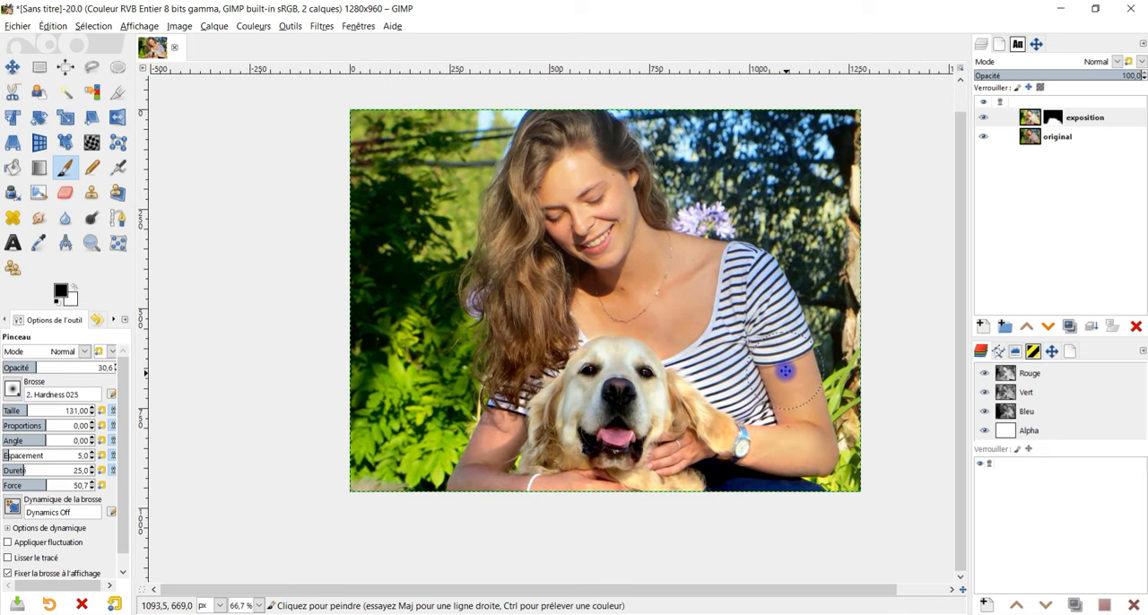
{"action": "left_click", "coordinate": [986, 122]}
{"action": "left_click", "coordinate": [988, 122]}
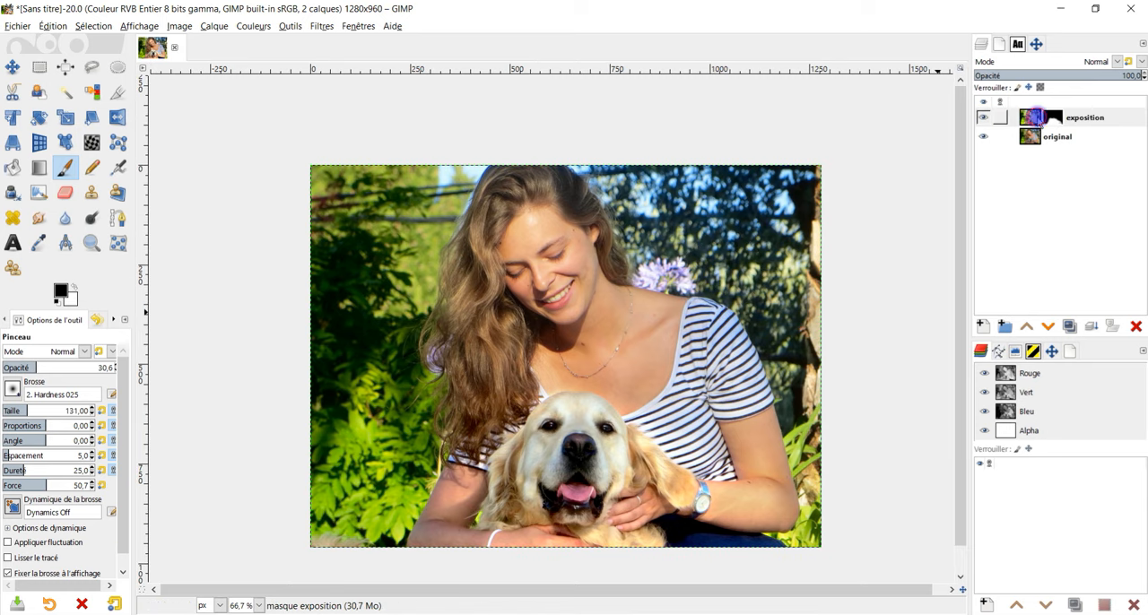
{"action": "left_click", "coordinate": [1032, 117]}
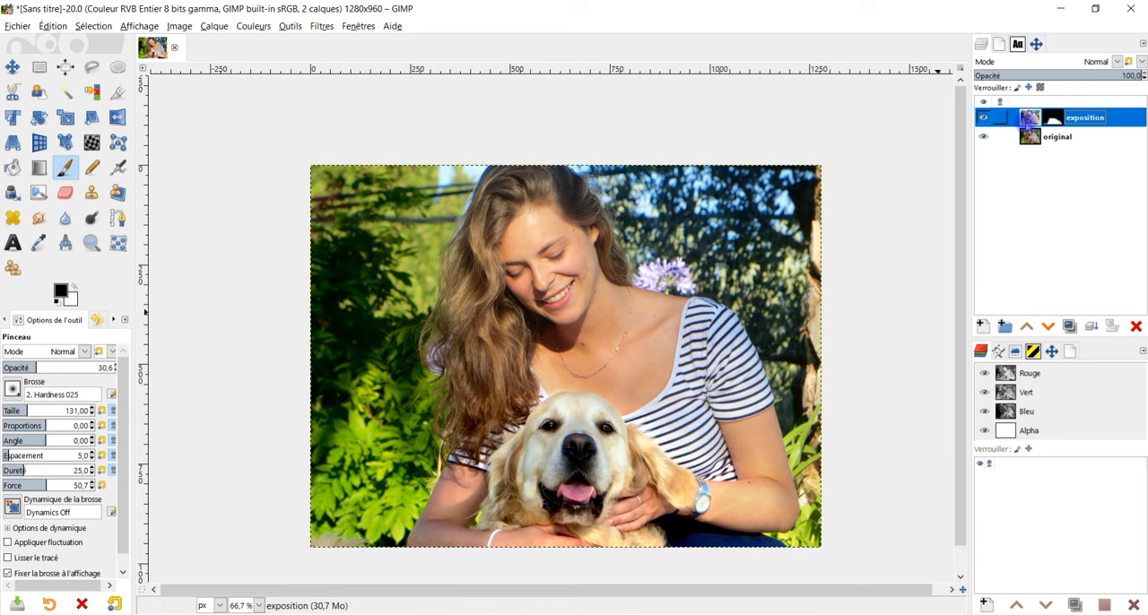
- Lower the "exposition" layer's opacity to 87,1
{"action": "left_click", "coordinate": [1117, 77]}
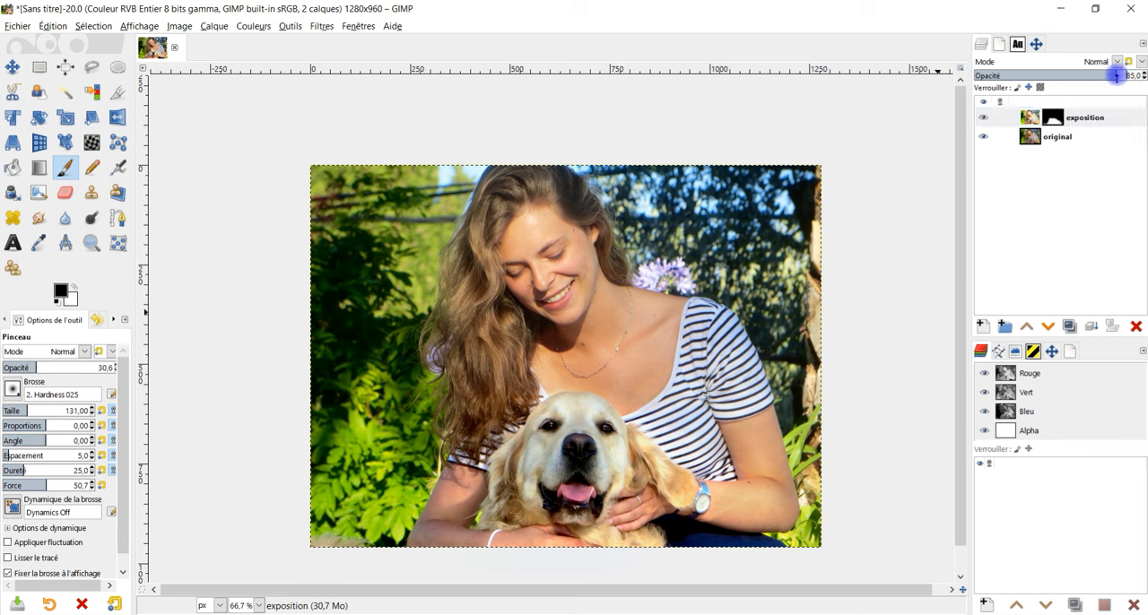
{"action": "left_click_drag", "start_coordinate": [1116, 75], "coordinate": [1143, 76]}
{"action": "mouse_move", "coordinate": [1103, 72]}
{"action": "left_mouse_down"}
{"action": "mouse_move", "coordinate": [1064, 69]}
{"action": "mouse_move", "coordinate": [1143, 67]}
{"action": "mouse_move", "coordinate": [1095, 75]}
{"action": "mouse_move", "coordinate": [1119, 62]}
{"action": "left_mouse_up"}
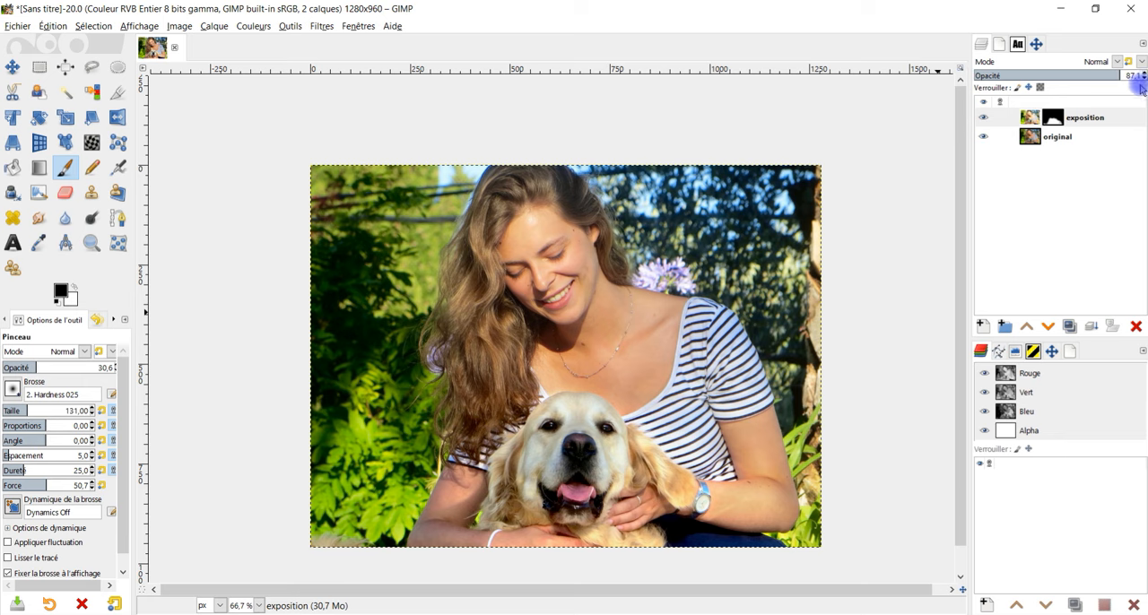
- Compare the dog's brightness with the "exposition" layer hidden and shown, and check the whole photo enlarged
{"action": "left_click", "coordinate": [984, 117]}
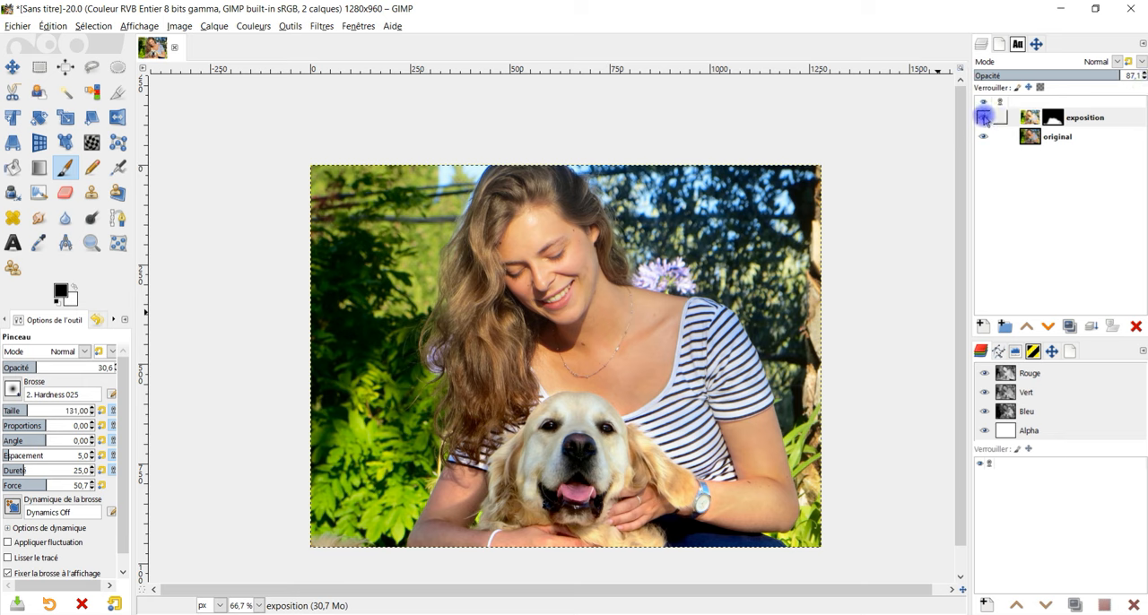
{"action": "left_click", "coordinate": [985, 118]}
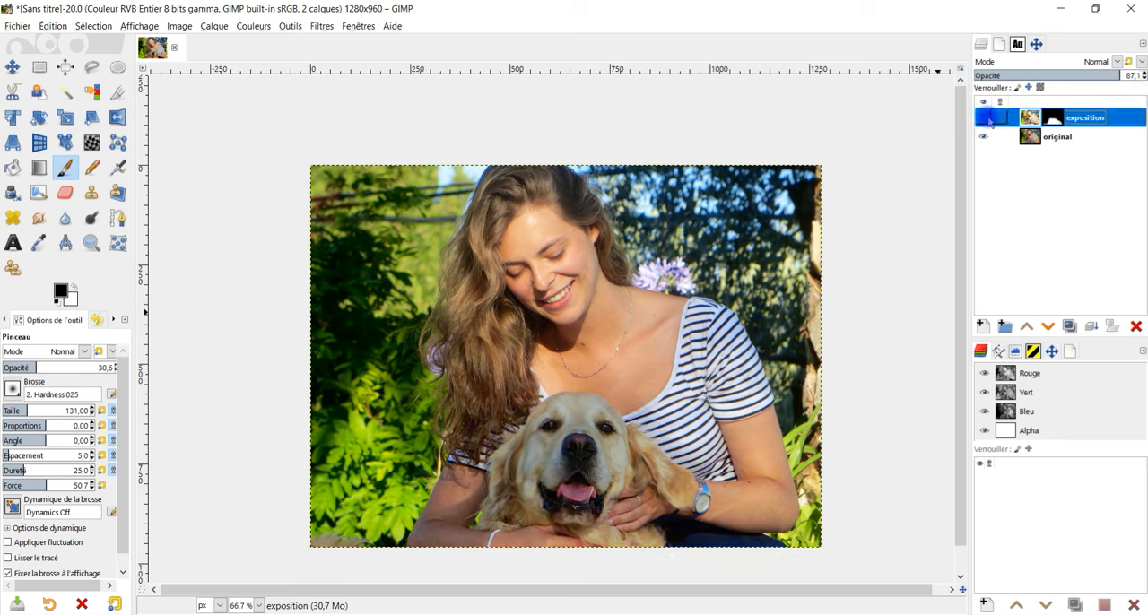
{"action": "left_click", "coordinate": [986, 119]}
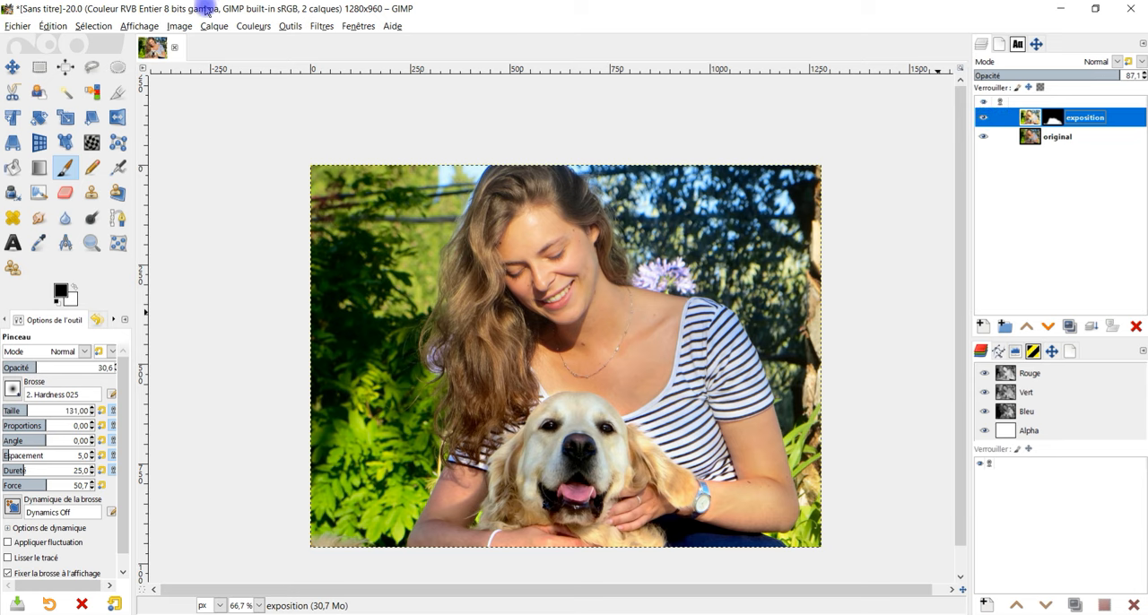
{"action": "left_click", "coordinate": [90, 242]}
{"action": "left_click_drag", "start_coordinate": [292, 156], "coordinate": [835, 561]}
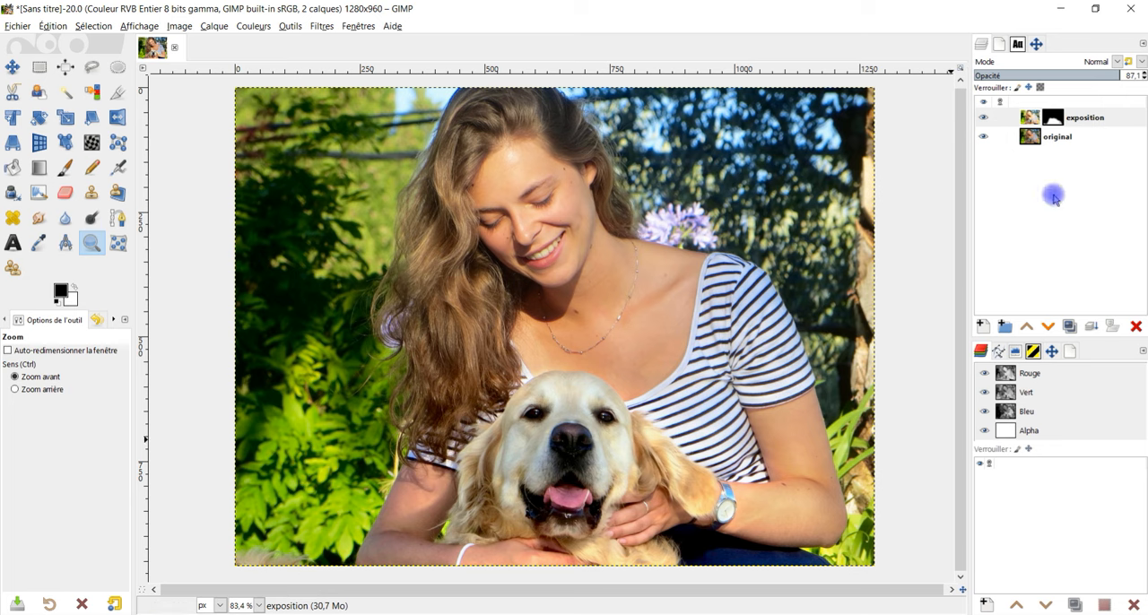
{"action": "left_click", "coordinate": [990, 120]}
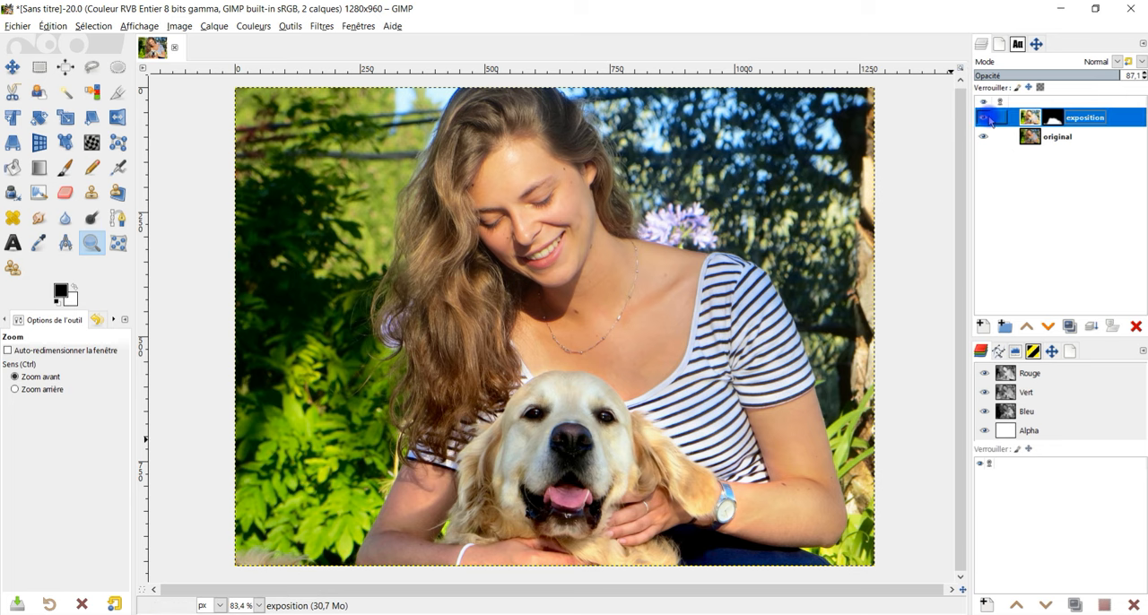